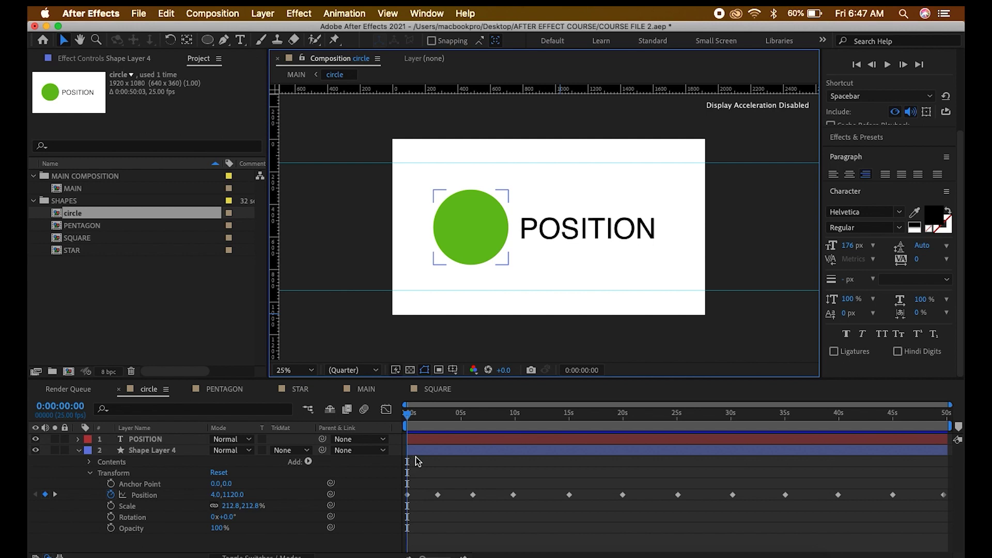
- Preview the position animation in the circle composition with the view fitted up to 100%
{"action": "left_click", "coordinate": [492, 233]}
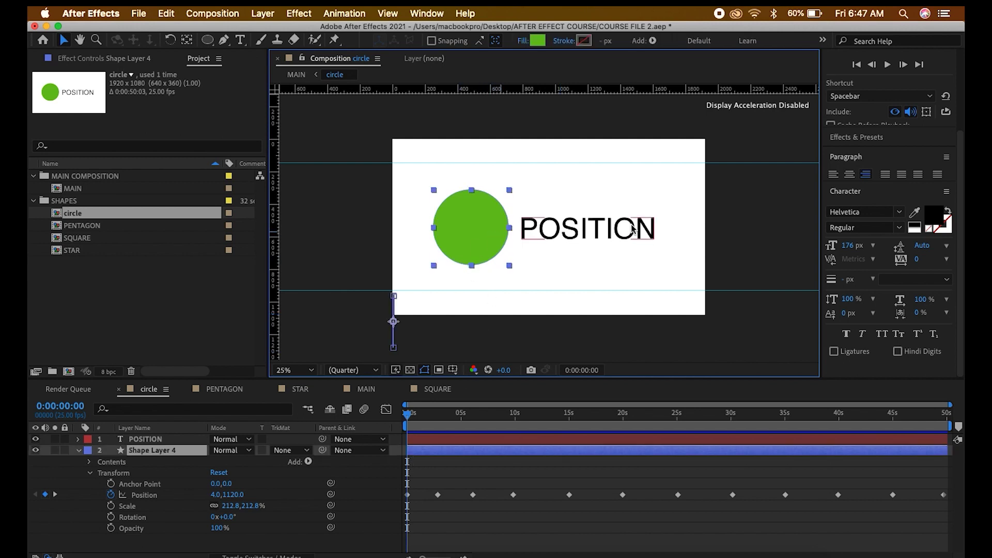
{"action": "left_click", "coordinate": [744, 207]}
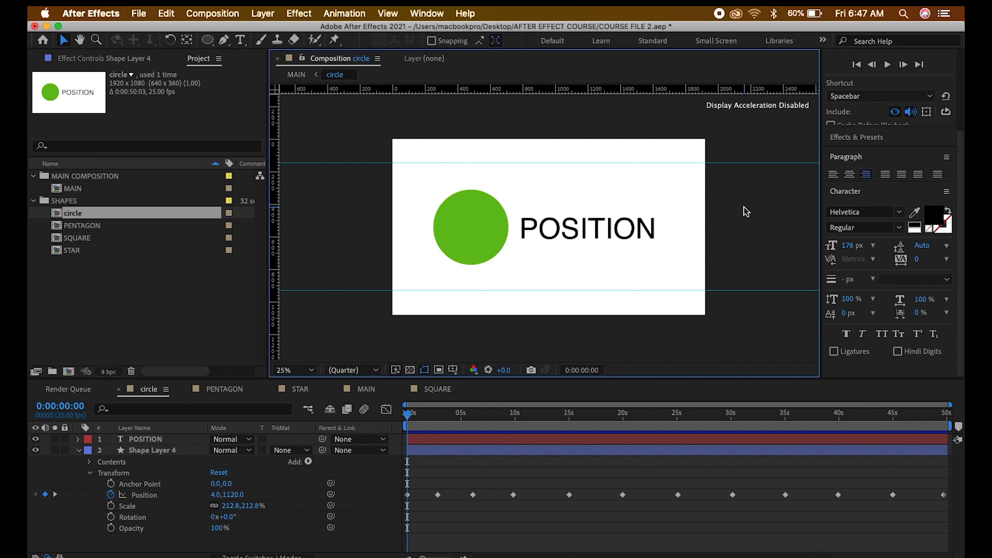
{"action": "key", "text": "space"}
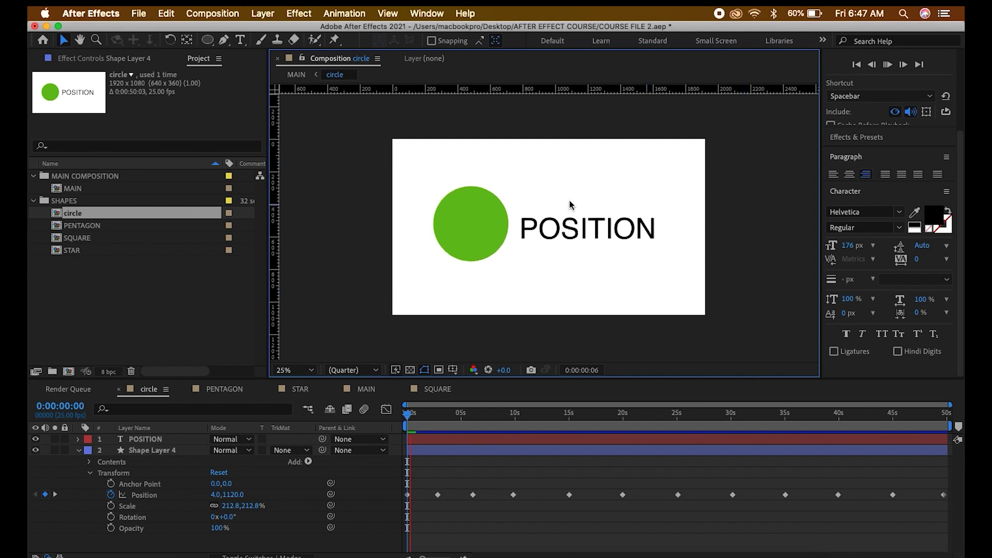
{"action": "left_click", "coordinate": [295, 370]}
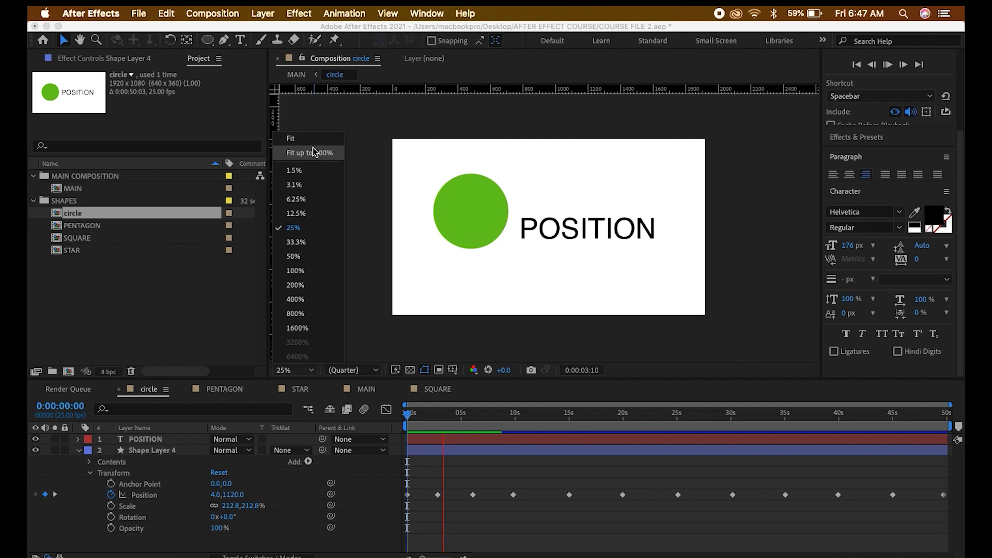
{"action": "left_click", "coordinate": [312, 147]}
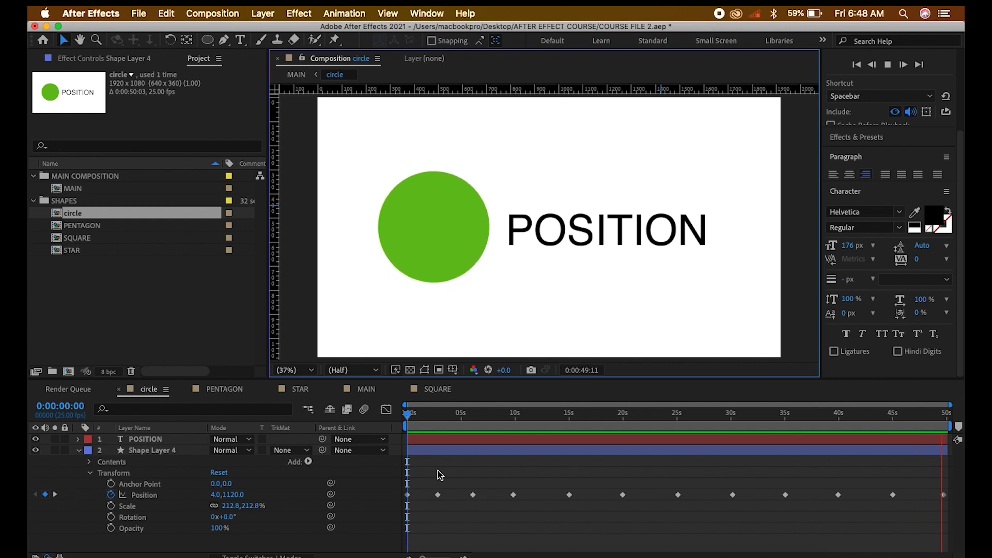
{"action": "key", "text": "space"}
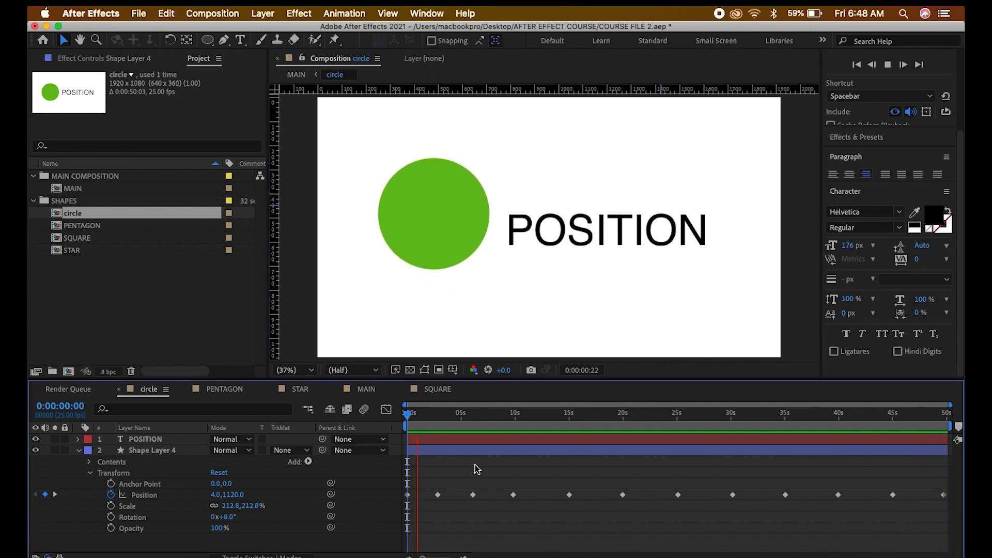
- Try different Position values for the green circle at 0:00:01:00, ending slightly to the right at about 14.0, 1060.9
{"action": "left_click", "coordinate": [428, 216]}
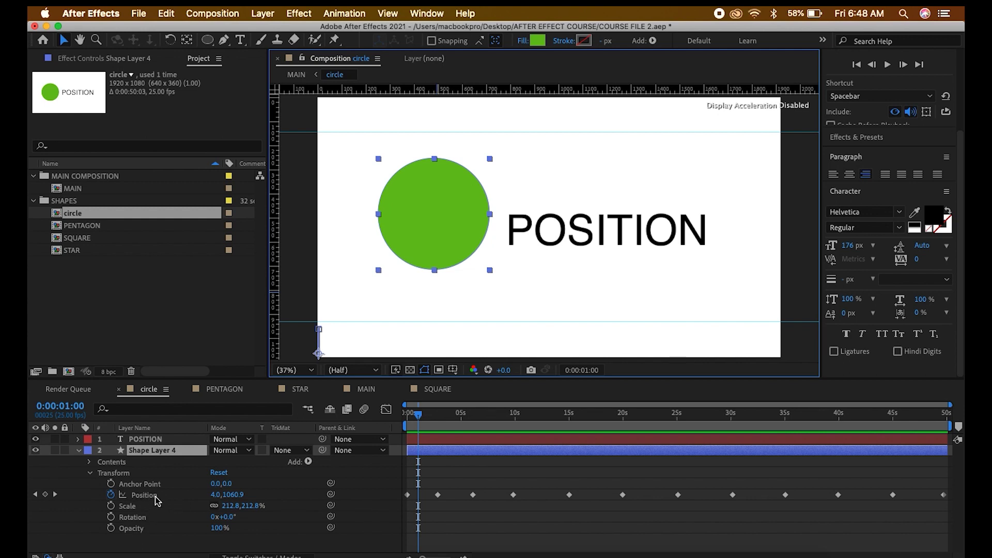
{"action": "left_click_drag", "start_coordinate": [225, 497], "coordinate": [196, 440]}
{"action": "left_click_drag", "start_coordinate": [139, 391], "coordinate": [235, 496]}
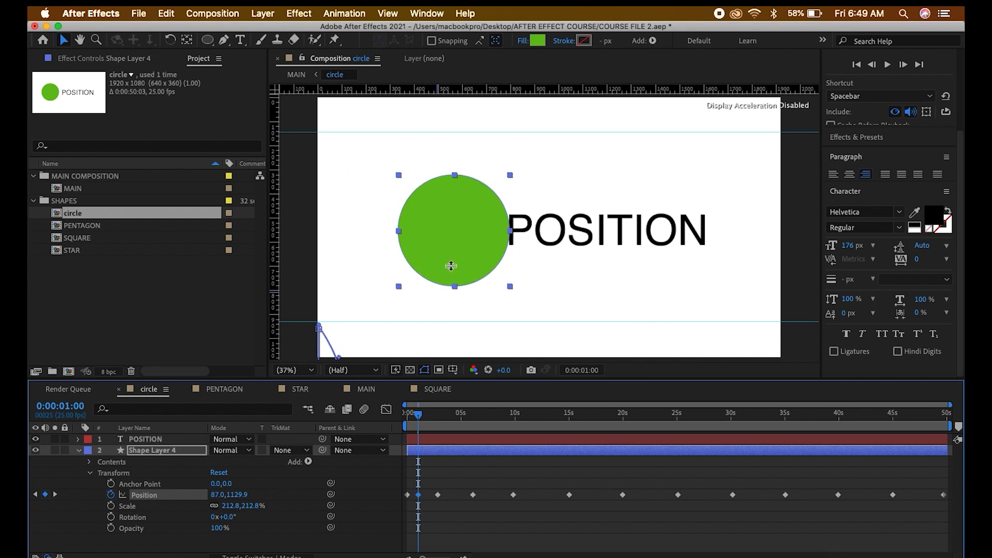
{"action": "left_click_drag", "start_coordinate": [464, 214], "coordinate": [734, 154]}
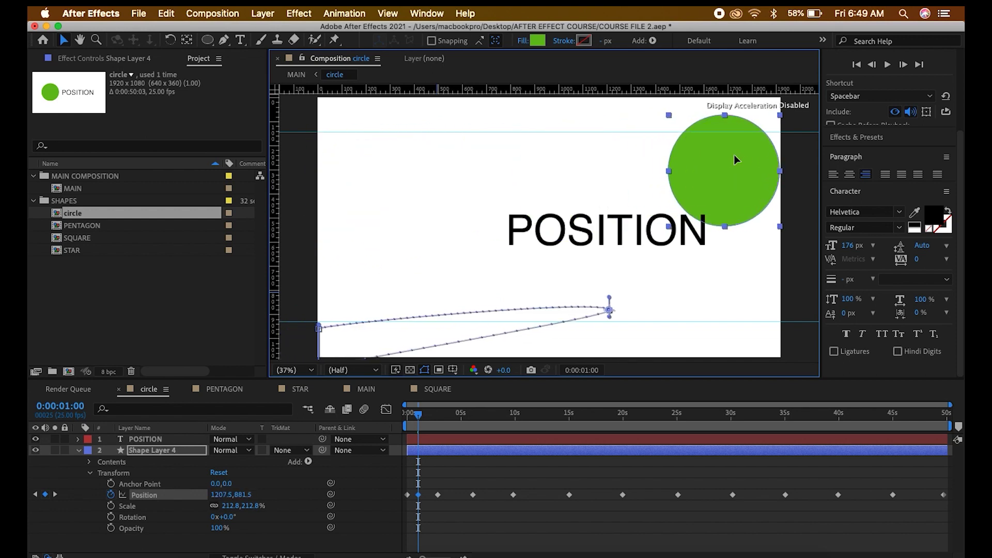
{"action": "left_click_drag", "start_coordinate": [734, 154], "coordinate": [405, 194]}
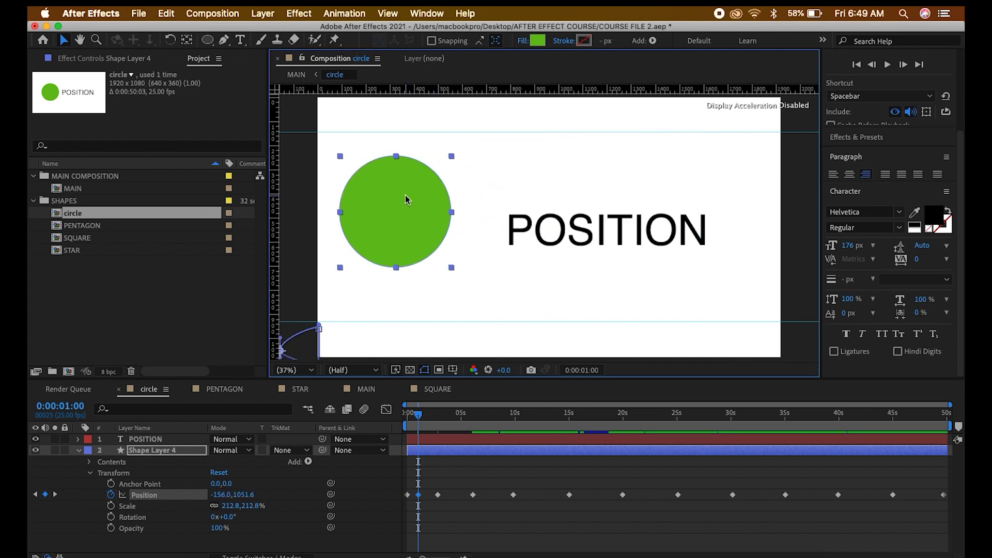
{"action": "left_click_drag", "start_coordinate": [398, 217], "coordinate": [439, 237]}
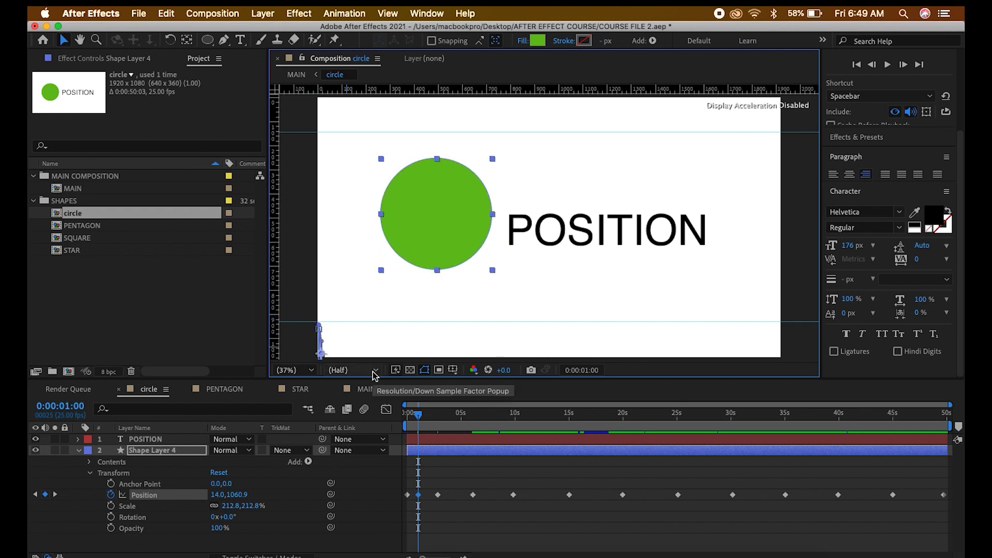
- Undo the position changes made to the green circle
{"action": "key", "text": "super+z"}
{"action": "key", "text": "super+z"}
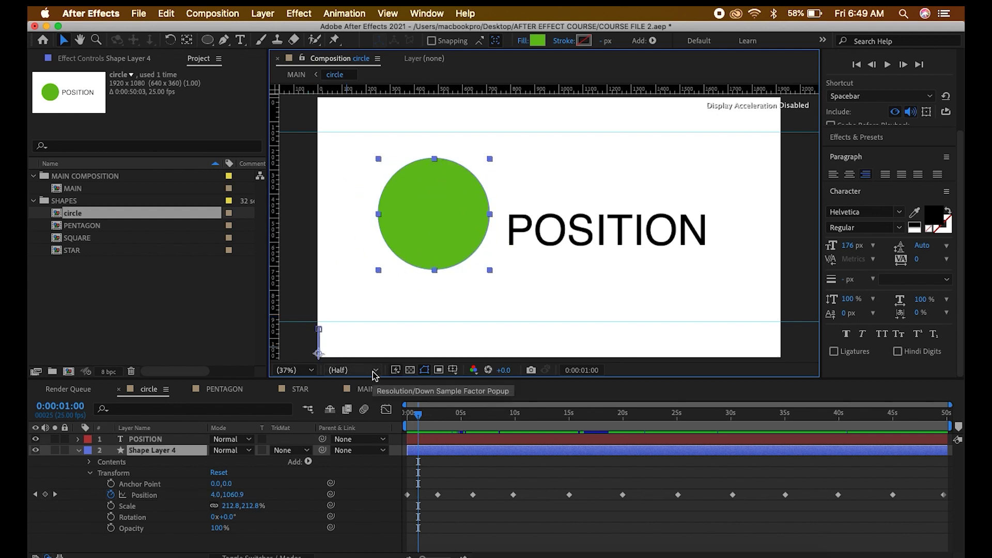
{"action": "key", "text": "super+z"}
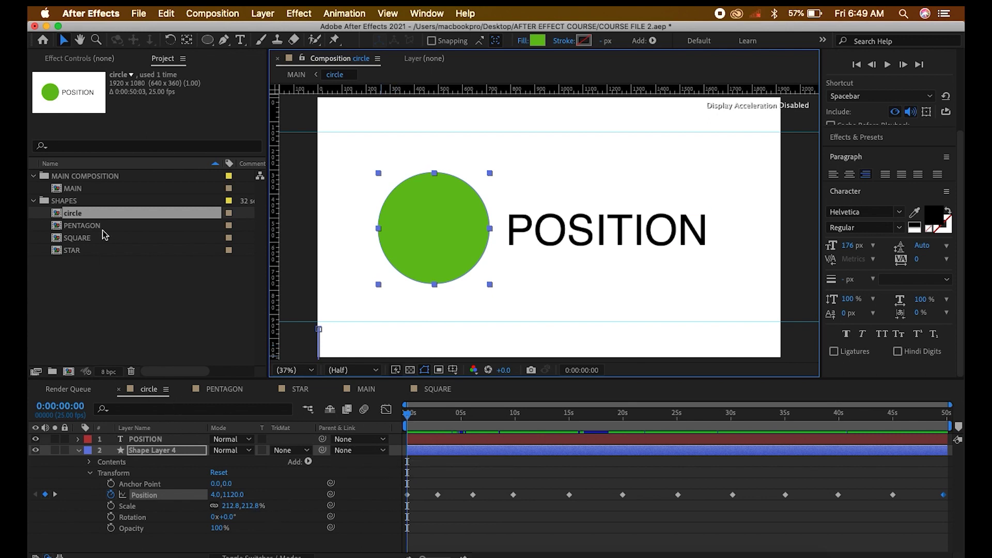
- Open the PENTAGON composition and reveal the transform properties and Scale keyframes of the pentagon's shape layer
{"action": "double_click", "coordinate": [80, 225]}
{"action": "scroll", "coordinate": [619, 204], "scroll_direction": "up", "scroll_amount": 4}
{"action": "scroll", "coordinate": [620, 204], "scroll_direction": "down", "scroll_amount": 4}
{"action": "scroll", "coordinate": [476, 265], "scroll_direction": "up", "scroll_amount": 4}
{"action": "scroll", "coordinate": [477, 265], "scroll_direction": "down", "scroll_amount": 4}
{"action": "scroll", "coordinate": [477, 265], "scroll_direction": "up", "scroll_amount": 2}
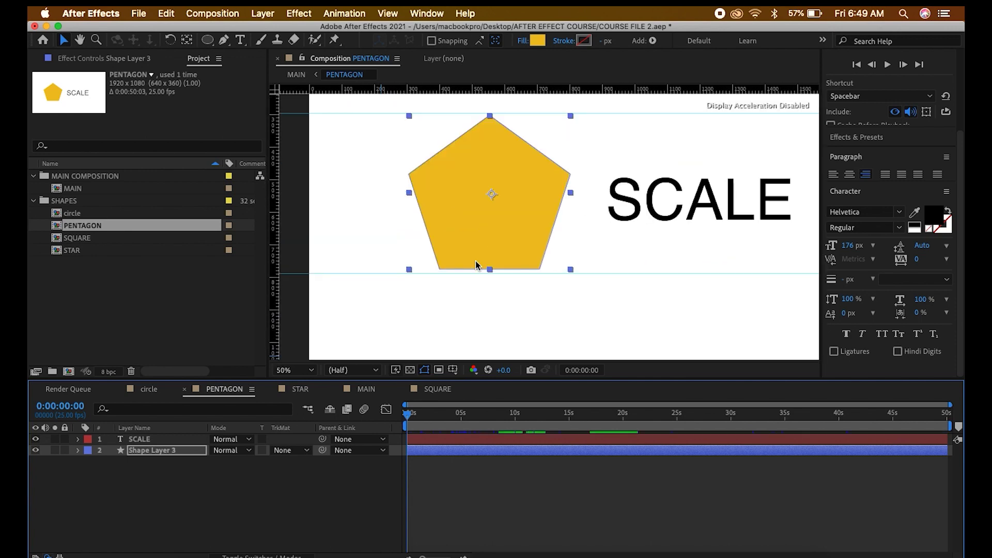
{"action": "left_click", "coordinate": [78, 450]}
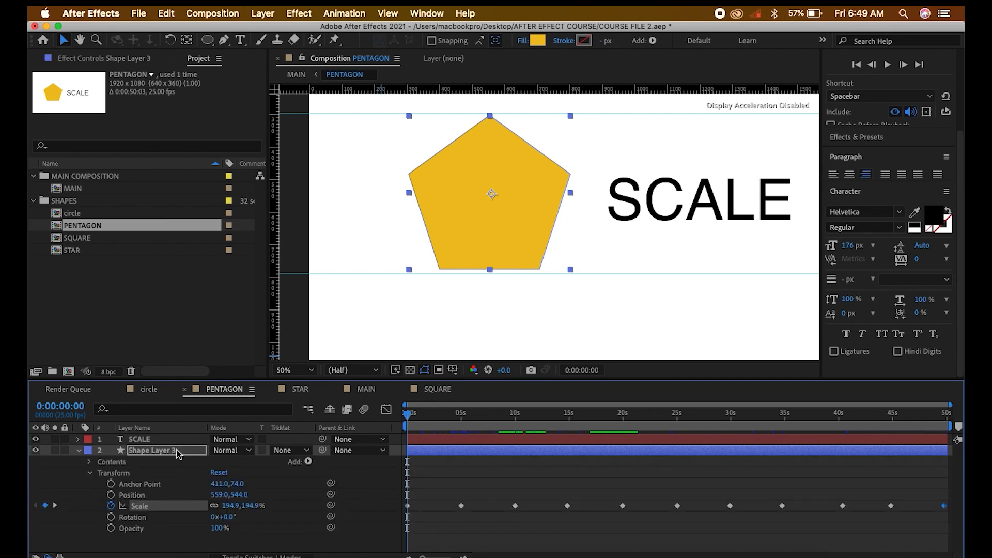
{"action": "left_click", "coordinate": [177, 453]}
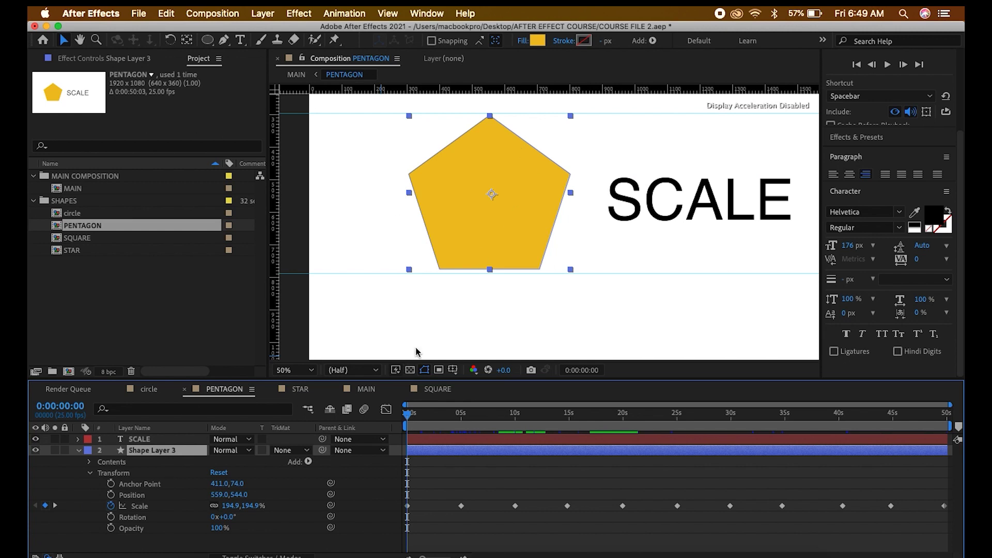
- Try different Scale values for the pentagon's shape layer at the start of the timeline
{"action": "left_click", "coordinate": [473, 438]}
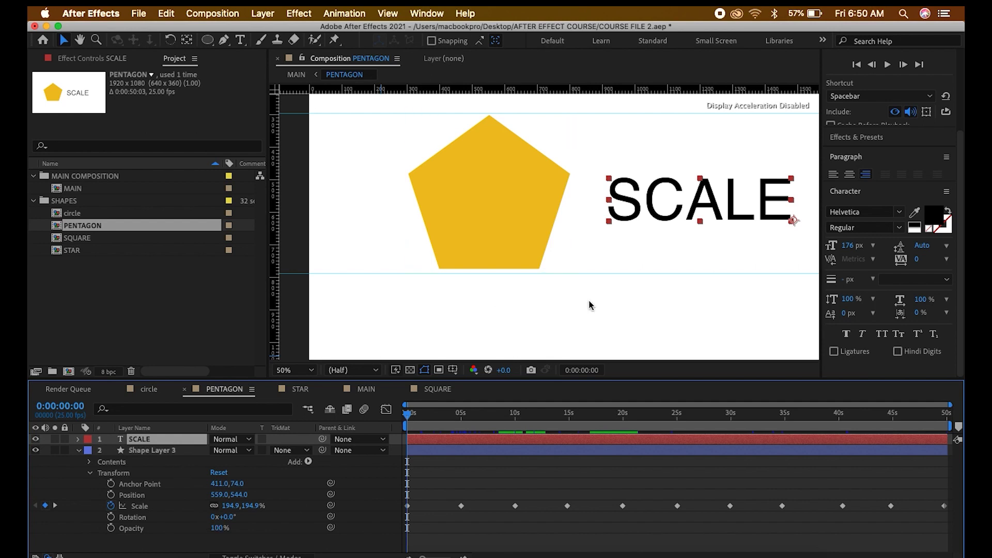
{"action": "left_click", "coordinate": [158, 449]}
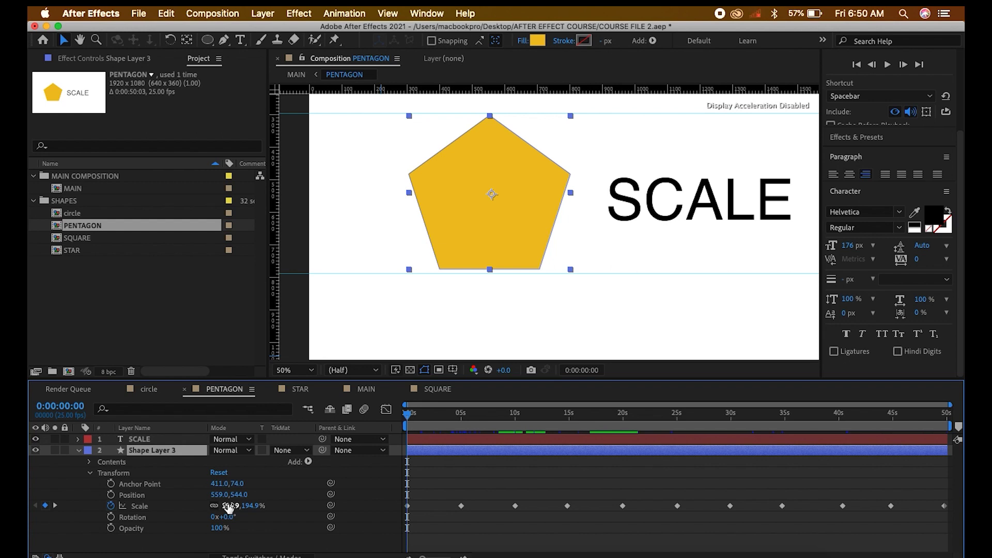
{"action": "left_click_drag", "start_coordinate": [229, 508], "coordinate": [174, 484]}
{"action": "left_click_drag", "start_coordinate": [327, 554], "coordinate": [523, 485]}
- Preview the pentagon's scale animation and stop the playback
{"action": "key", "text": "space"}
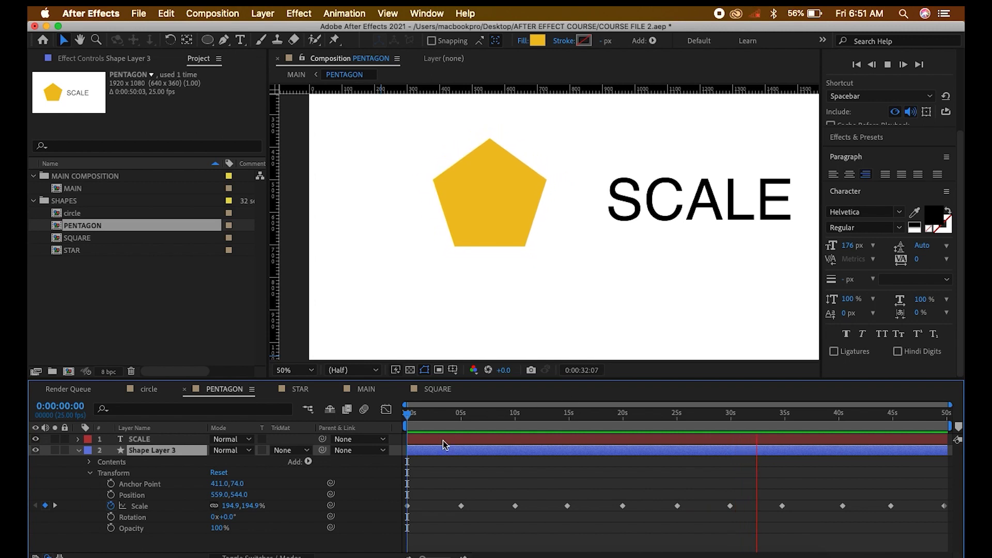
{"action": "key", "text": "space"}
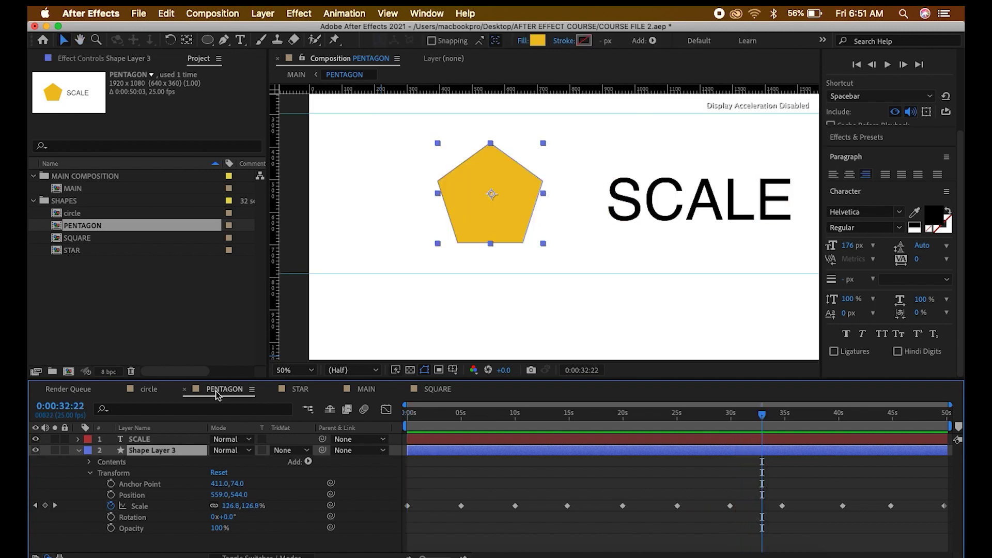
- Open the SQUARE composition, preview its opacity animation, and return the playhead to the start
{"action": "double_click", "coordinate": [74, 240]}
{"action": "left_click", "coordinate": [385, 474]}
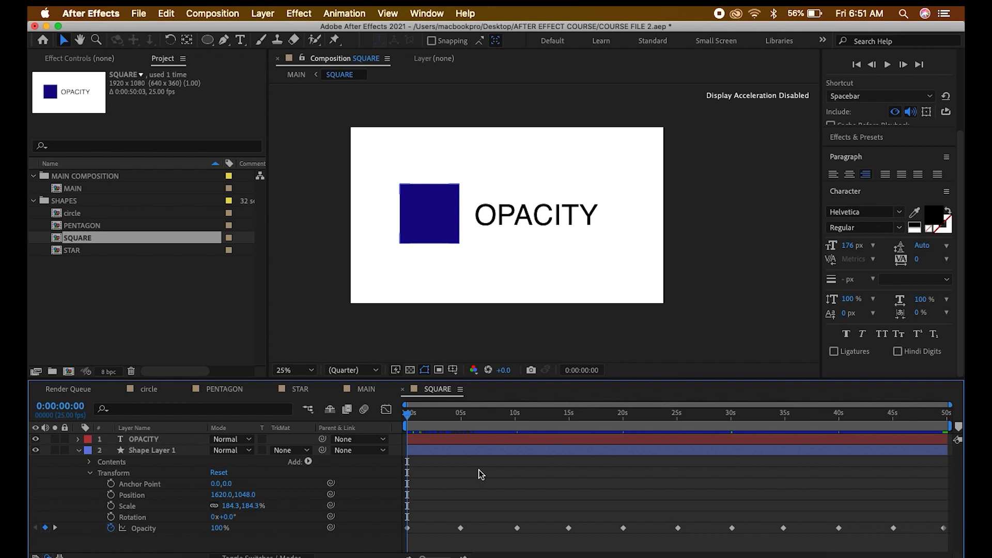
{"action": "key", "text": "space"}
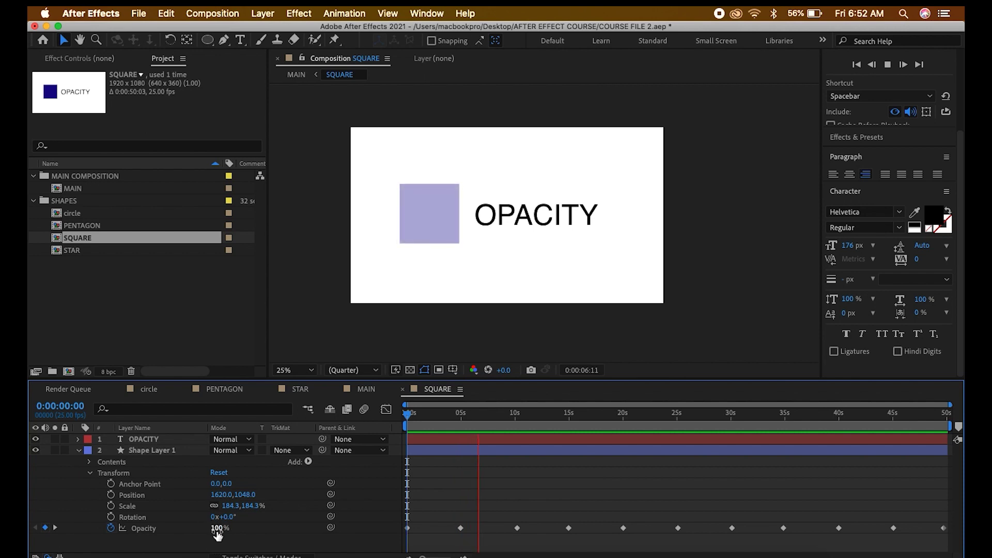
{"action": "left_click", "coordinate": [424, 423]}
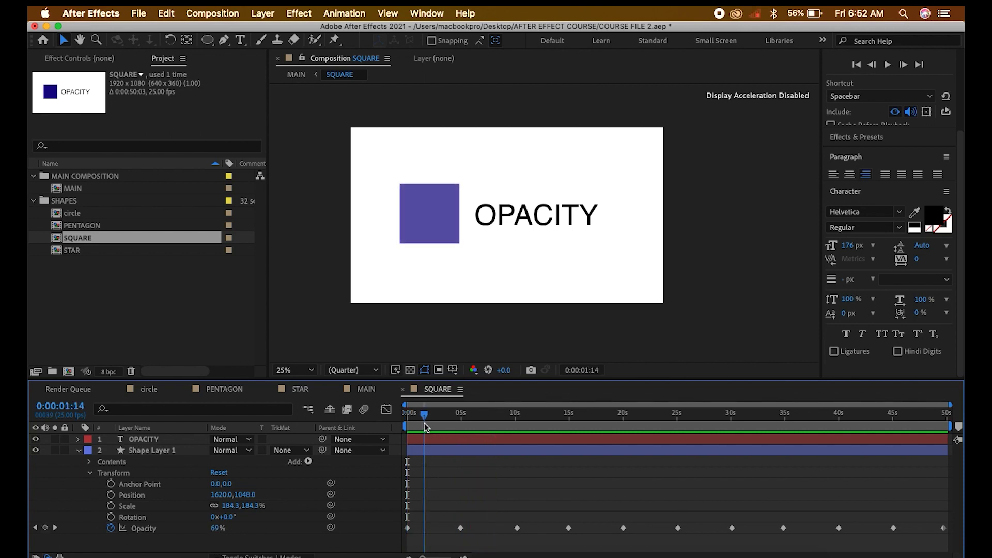
{"action": "left_click_drag", "start_coordinate": [424, 423], "coordinate": [331, 439]}
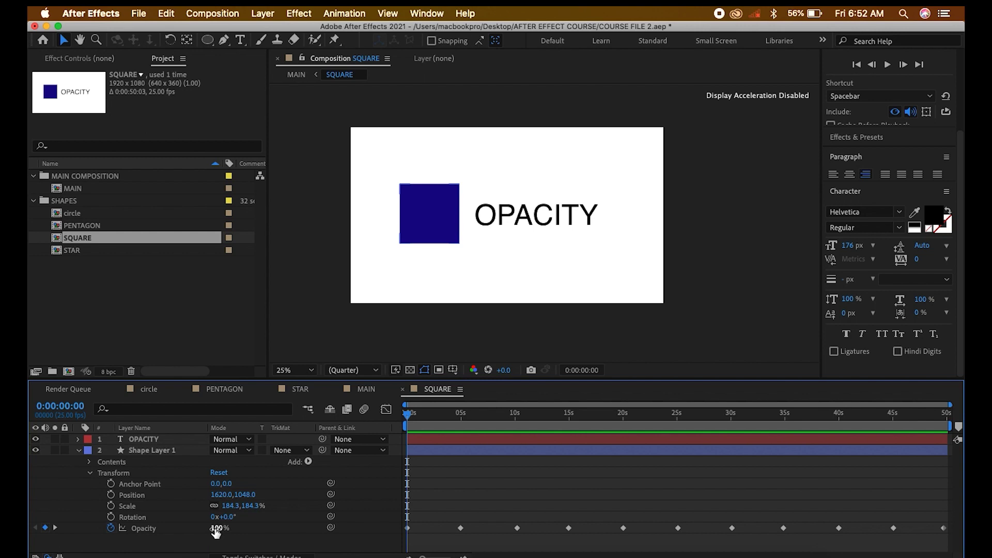
- Try different Opacity values for the blue square at the start of the timeline
{"action": "left_click_drag", "start_coordinate": [216, 528], "coordinate": [266, 522]}
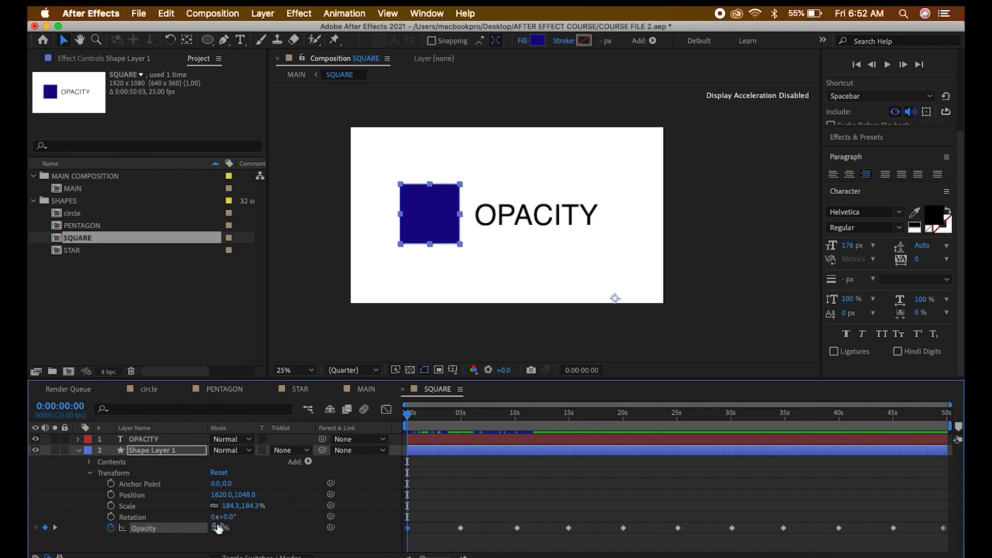
{"action": "left_click_drag", "start_coordinate": [216, 530], "coordinate": [248, 520]}
- Open the STAR composition, preview the star's rotation animation, and return the playhead to the start
{"action": "double_click", "coordinate": [93, 251]}
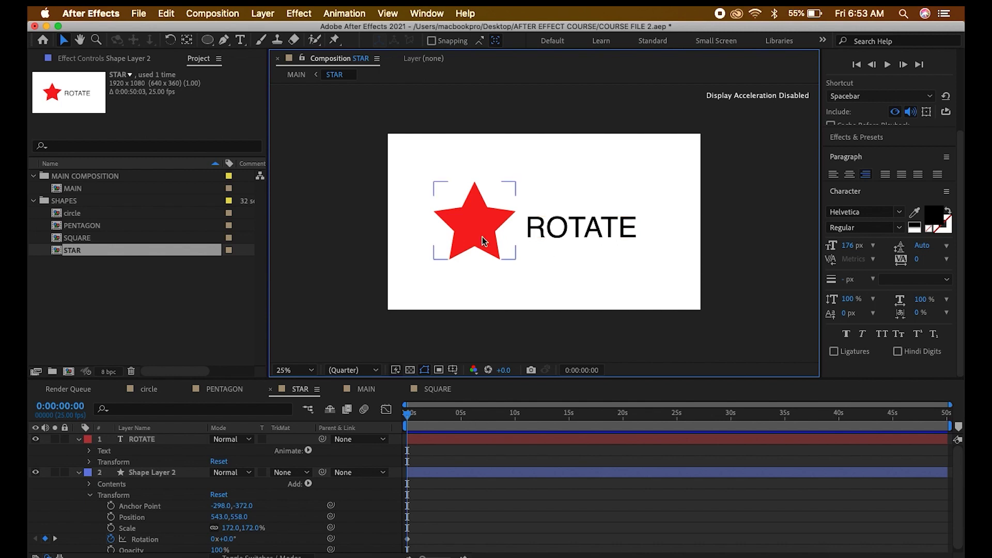
{"action": "scroll", "coordinate": [482, 237], "scroll_direction": "up", "scroll_amount": 2}
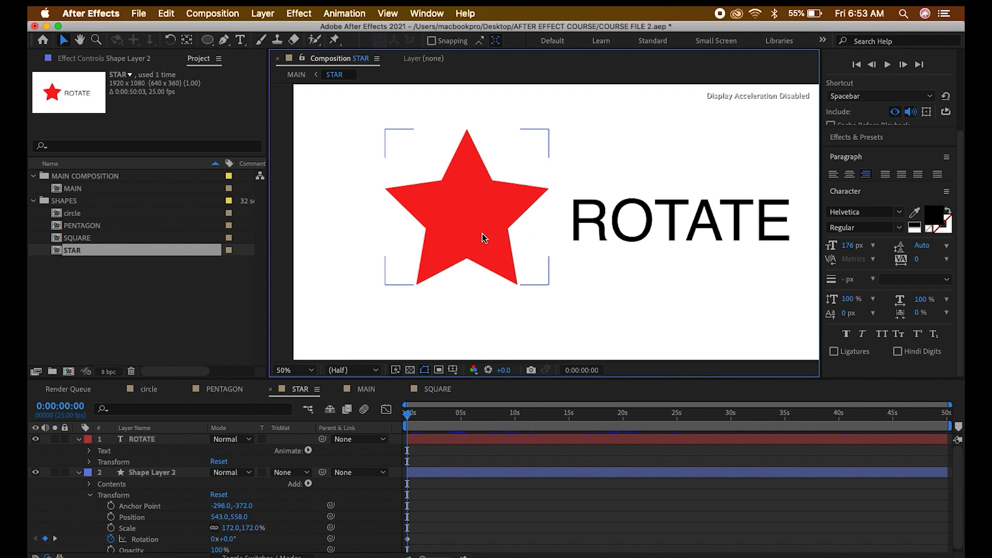
{"action": "left_click", "coordinate": [482, 234]}
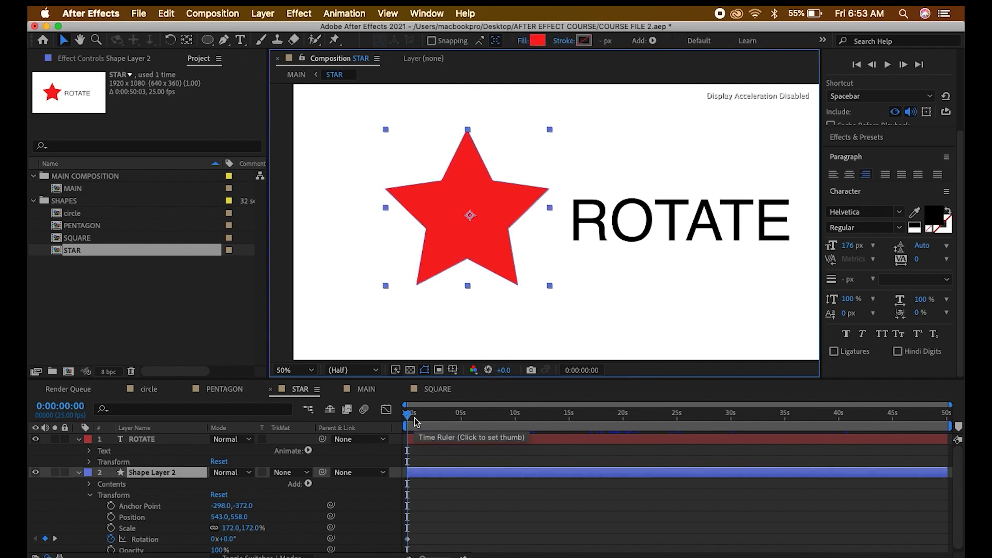
{"action": "key", "text": "space"}
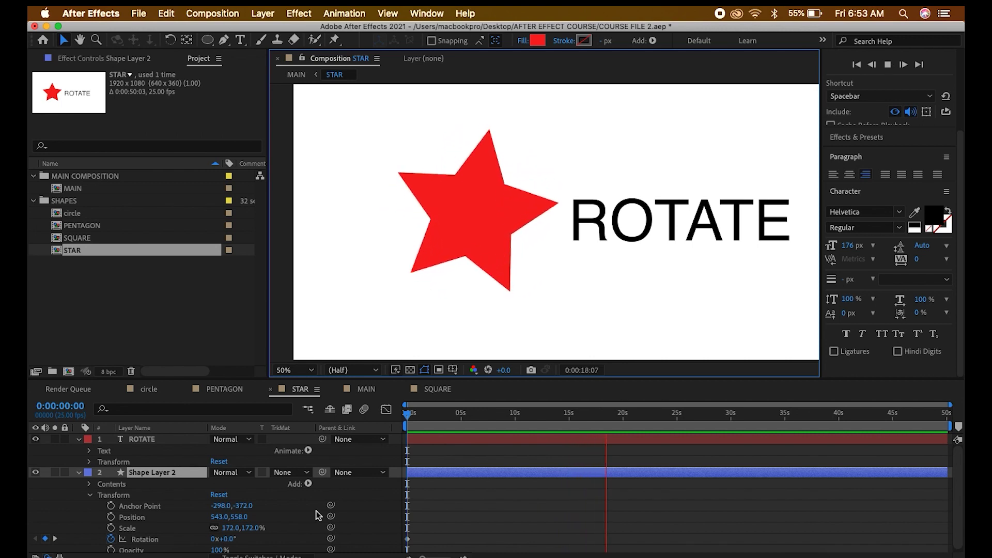
{"action": "scroll", "coordinate": [147, 511], "scroll_direction": "down", "scroll_amount": 1}
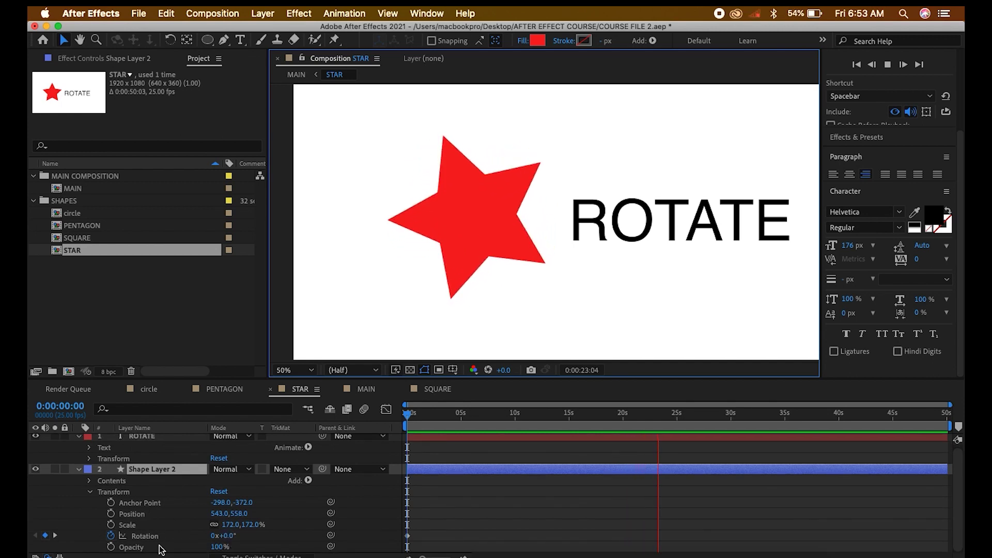
{"action": "key", "text": "space"}
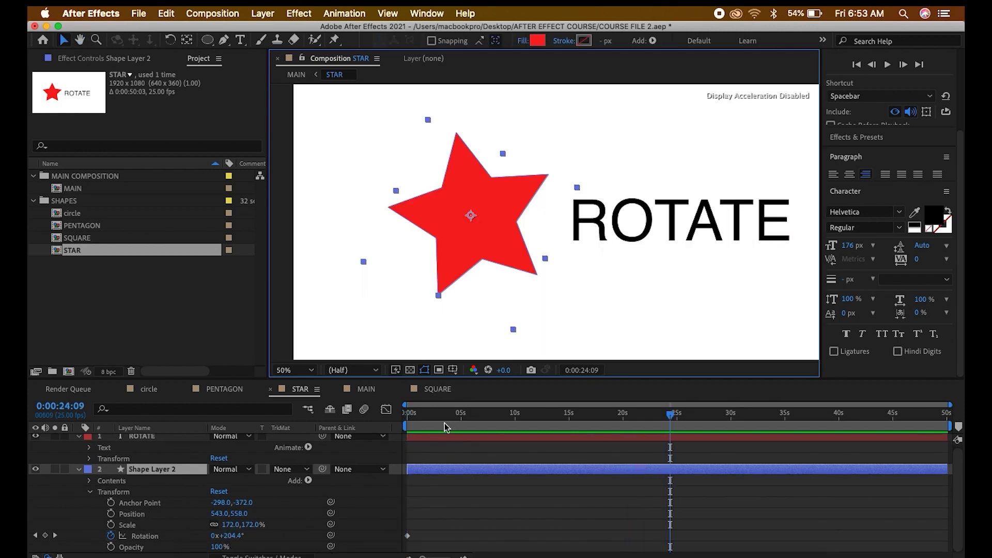
{"action": "left_click", "coordinate": [445, 423]}
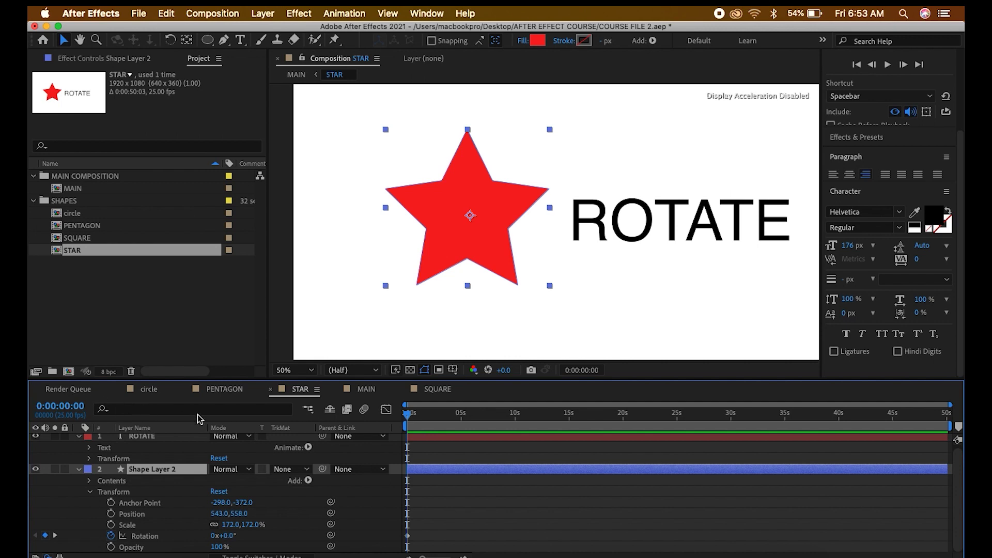
- Maximize the timeline to examine the star's transform properties and restore the normal layout
{"action": "double_click", "coordinate": [295, 390]}
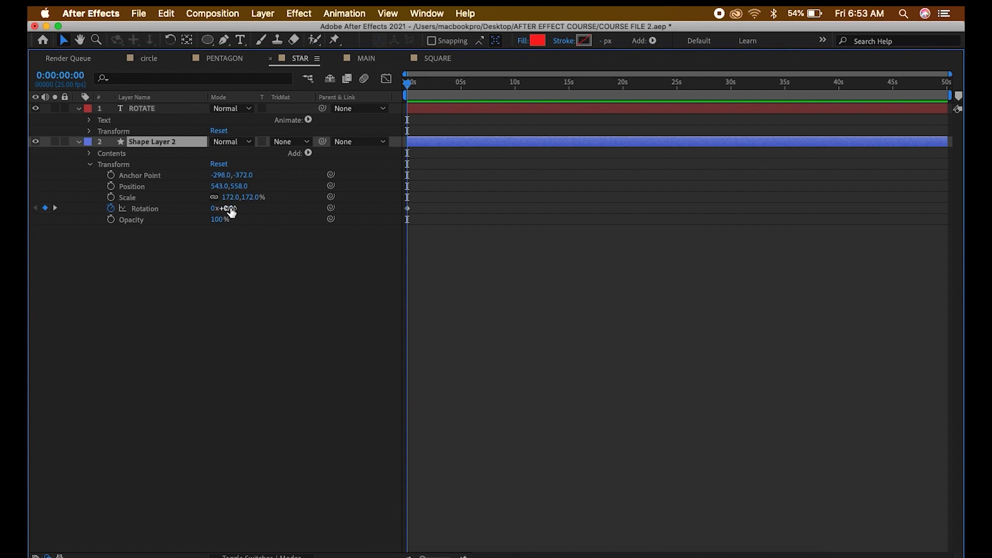
{"action": "left_click", "coordinate": [252, 254]}
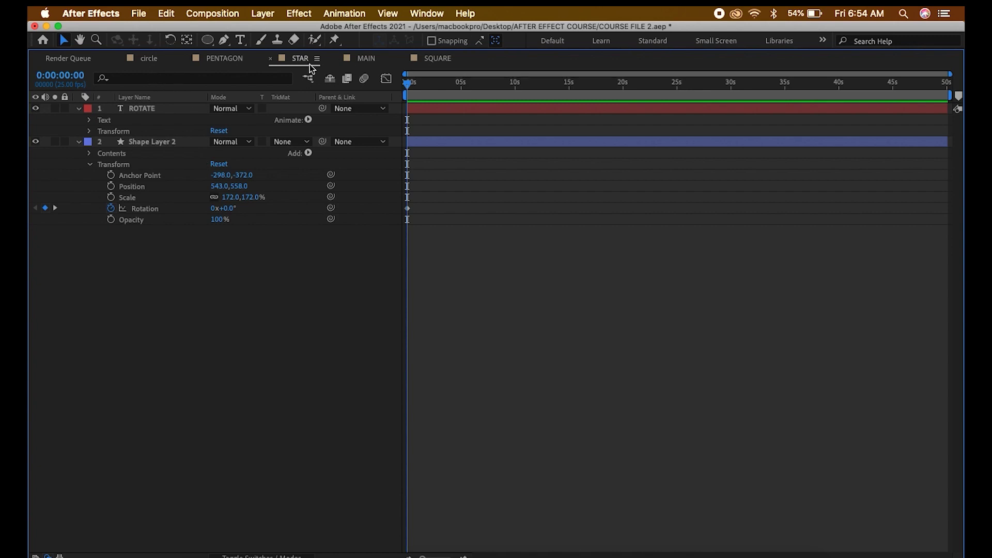
{"action": "key", "text": "grave"}
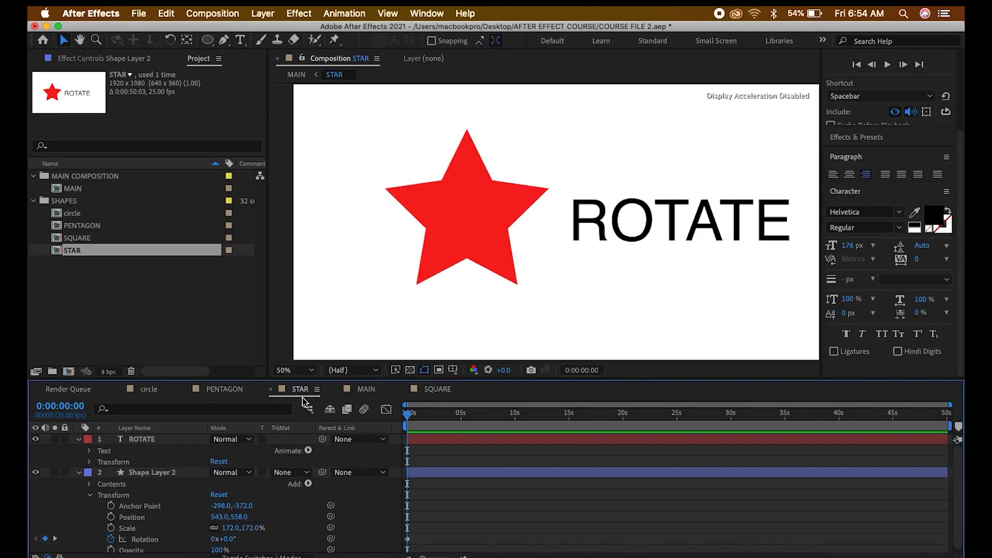
- Try different Rotation values for the red star at the start of the STAR composition's timeline
{"action": "left_click_drag", "start_coordinate": [231, 544], "coordinate": [215, 530]}
{"action": "left_click_drag", "start_coordinate": [389, 528], "coordinate": [192, 535]}
{"action": "left_click_drag", "start_coordinate": [378, 519], "coordinate": [217, 534]}
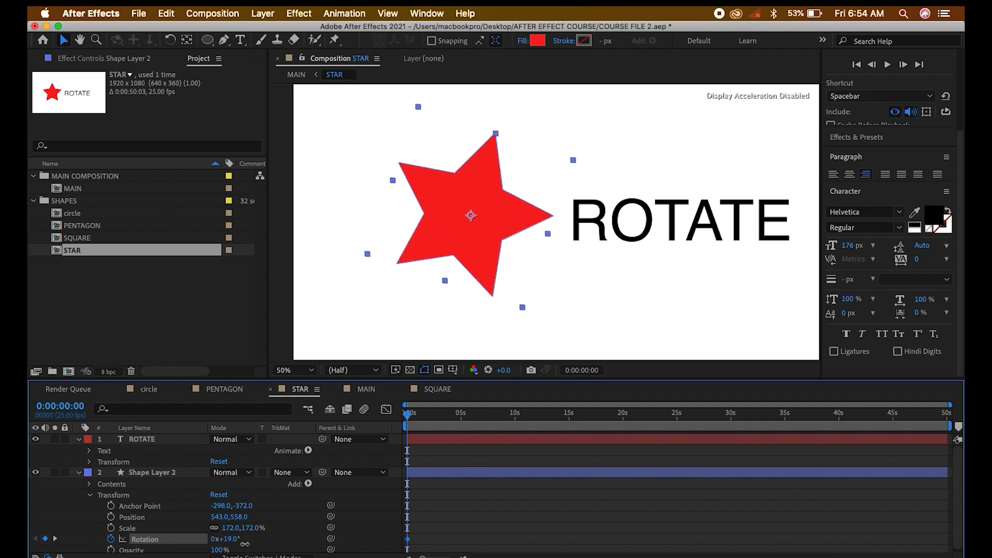
{"action": "left_click_drag", "start_coordinate": [245, 544], "coordinate": [323, 541]}
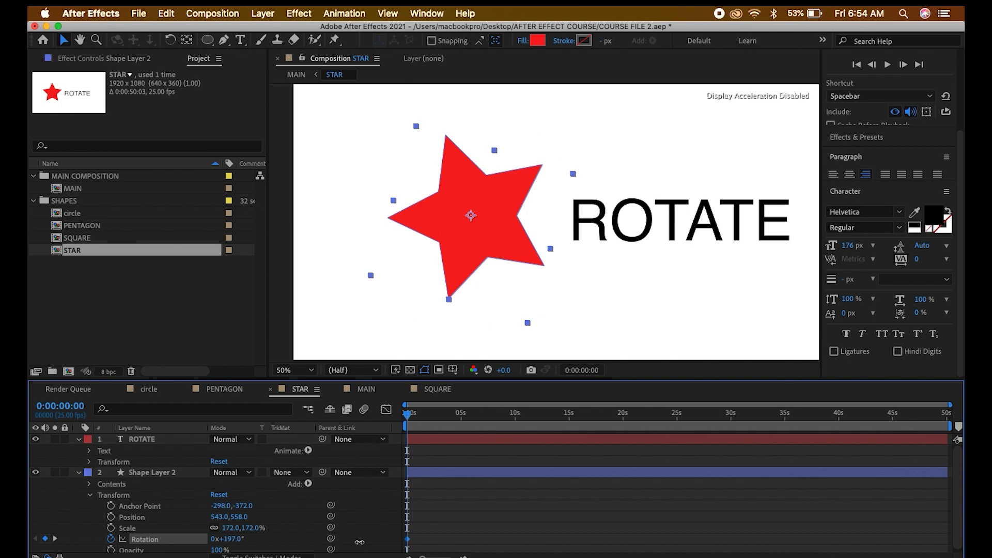
{"action": "left_click_drag", "start_coordinate": [360, 542], "coordinate": [269, 518]}
{"action": "left_click_drag", "start_coordinate": [379, 502], "coordinate": [414, 467]}
- Open the SQUARE composition and scrub through the first seconds of its opacity animation
{"action": "left_click", "coordinate": [78, 239]}
{"action": "double_click", "coordinate": [78, 240]}
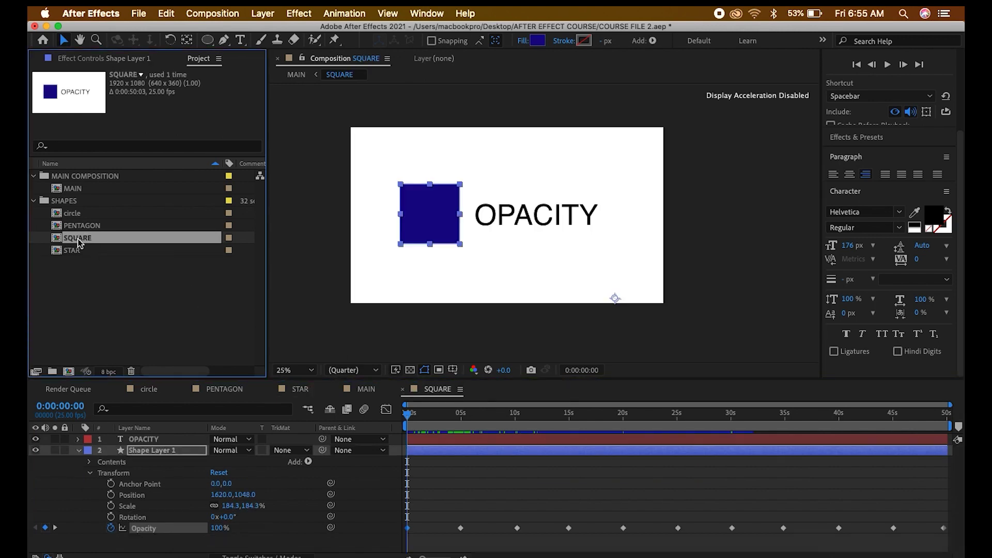
{"action": "left_click_drag", "start_coordinate": [415, 418], "coordinate": [467, 424]}
- Open the PENTAGON composition briefly, switch to the circle composition, and scrub its position animation to 0:00:07:09
{"action": "double_click", "coordinate": [94, 226]}
{"action": "double_click", "coordinate": [100, 213]}
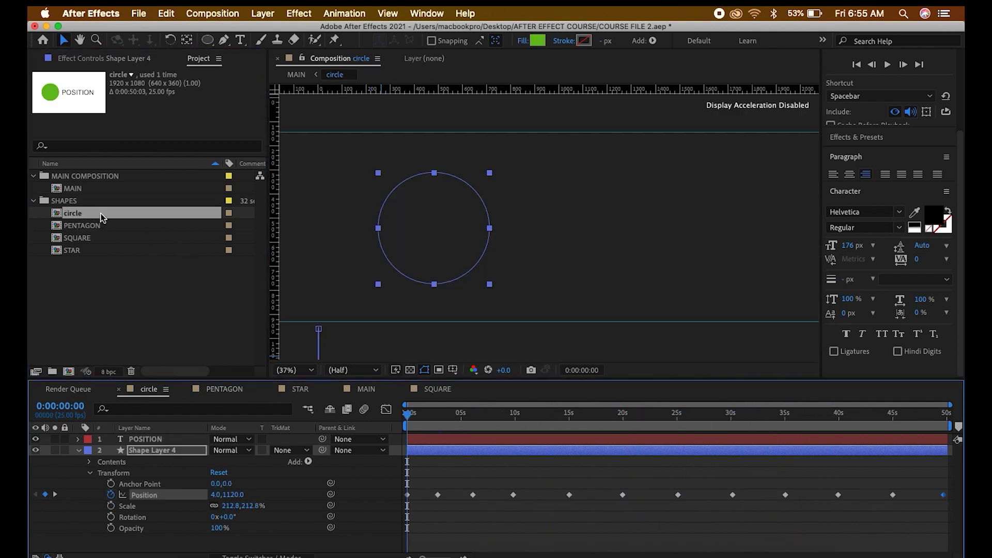
{"action": "left_click_drag", "start_coordinate": [471, 414], "coordinate": [487, 453]}
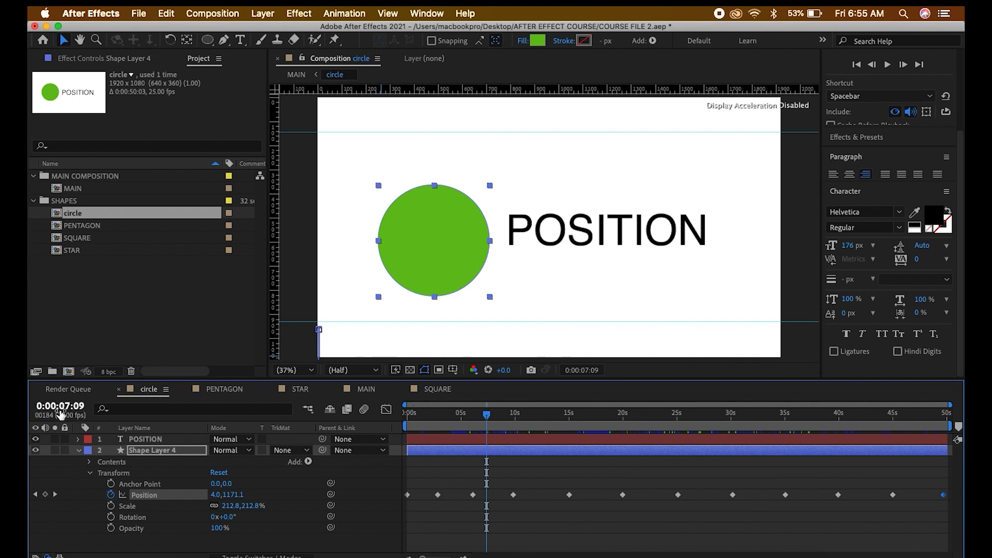
- Open the MAIN composition and preview all four shape animations from the start, stopping at 0:00:06:10
{"action": "double_click", "coordinate": [72, 189]}
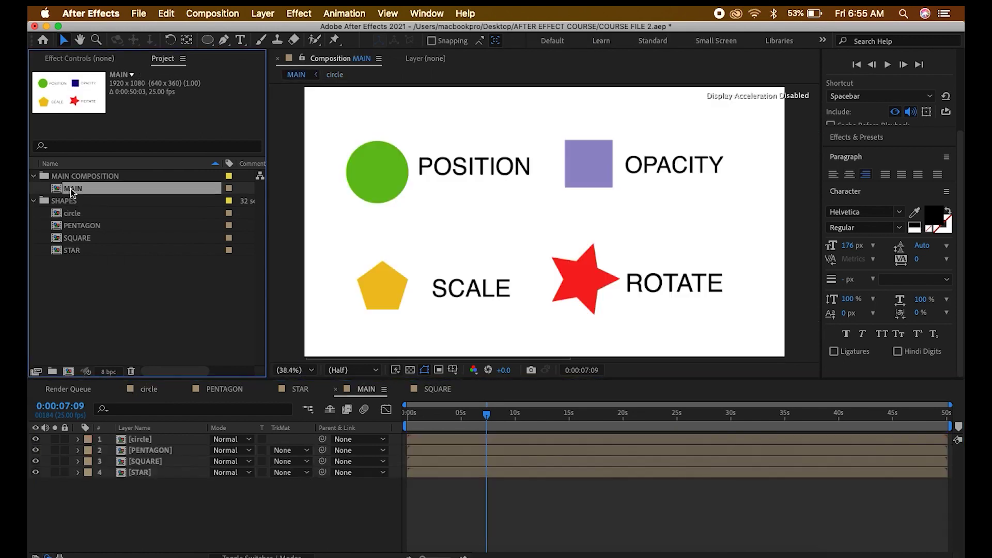
{"action": "left_click", "coordinate": [412, 413]}
{"action": "key", "text": "space"}
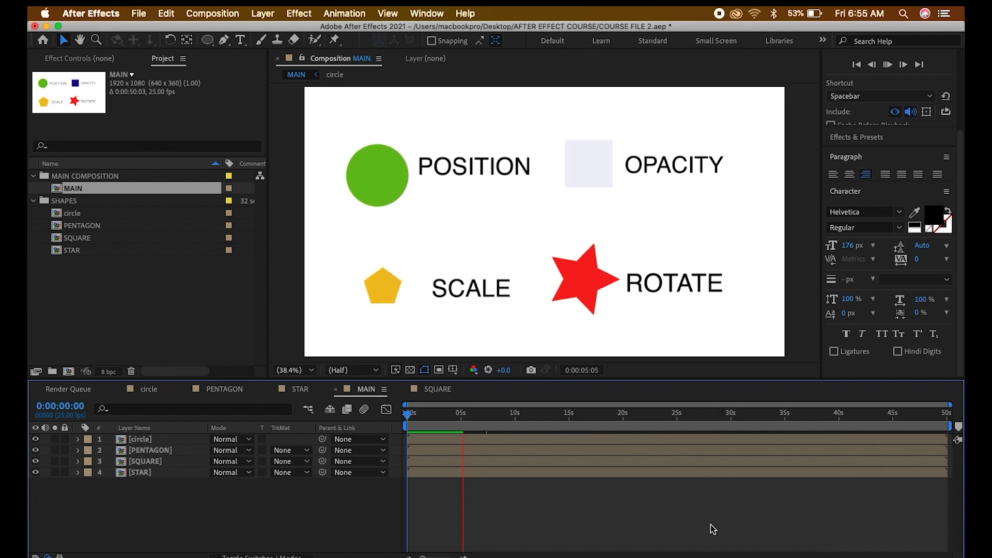
{"action": "key", "text": "space"}
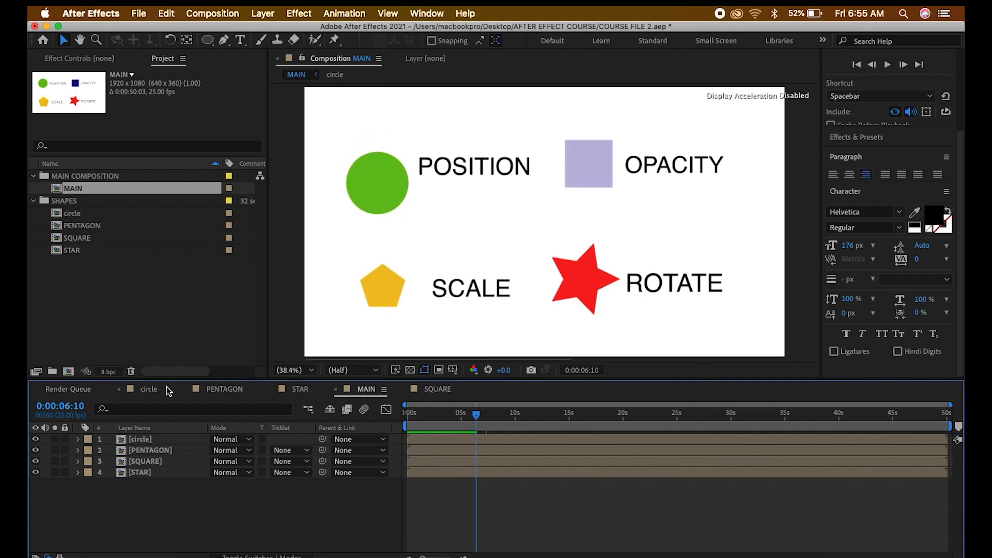
- Restore the star's Rotation to 0x+0.0° in the STAR composition and preview the MAIN composition from the start
{"action": "left_click", "coordinate": [303, 390]}
{"action": "left_click", "coordinate": [504, 513]}
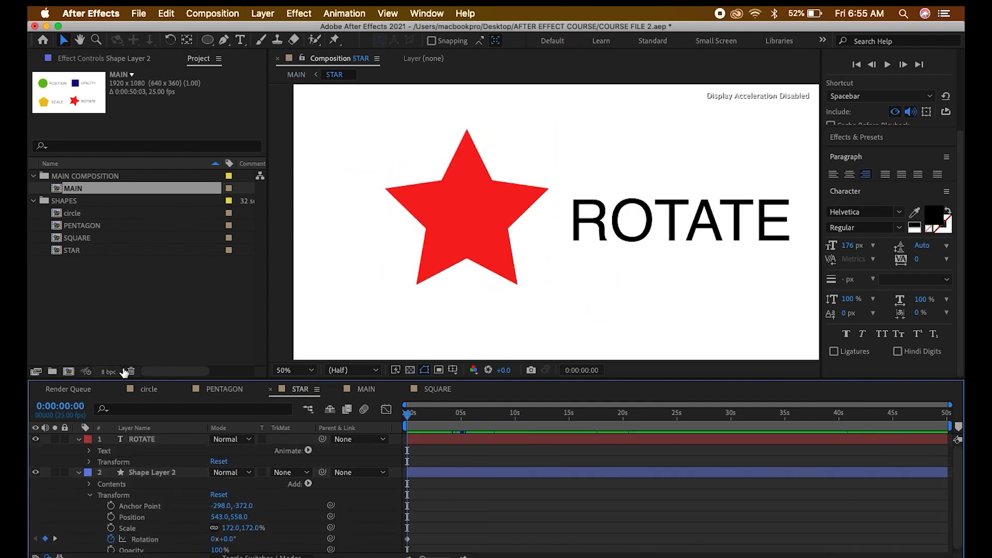
{"action": "double_click", "coordinate": [85, 187]}
{"action": "key", "text": "space"}
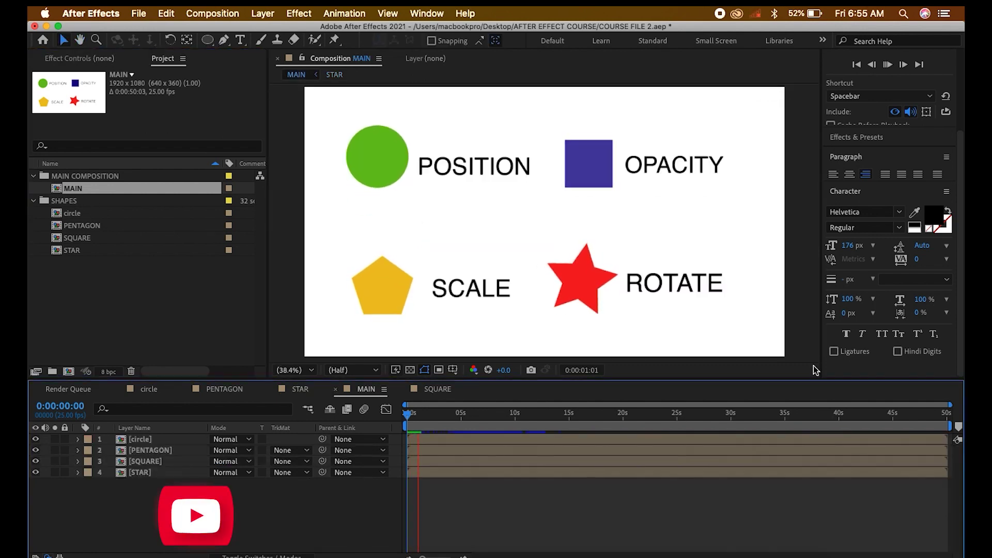